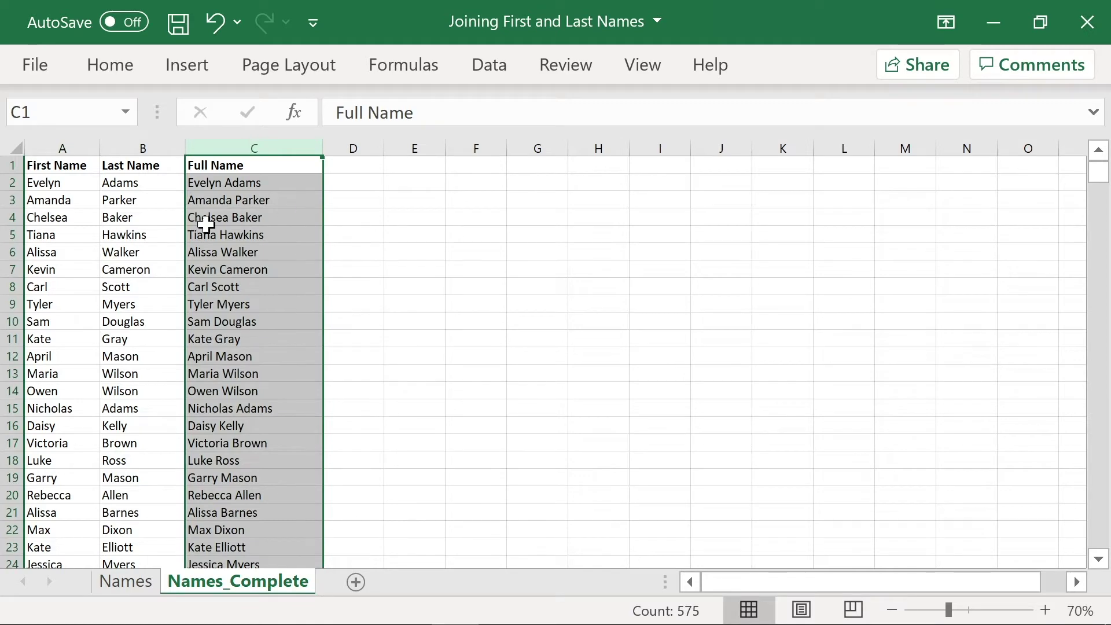
On the Names sheet, add the header "Full Name" in cell C1, beside the Last Name column
left_click(127, 583)
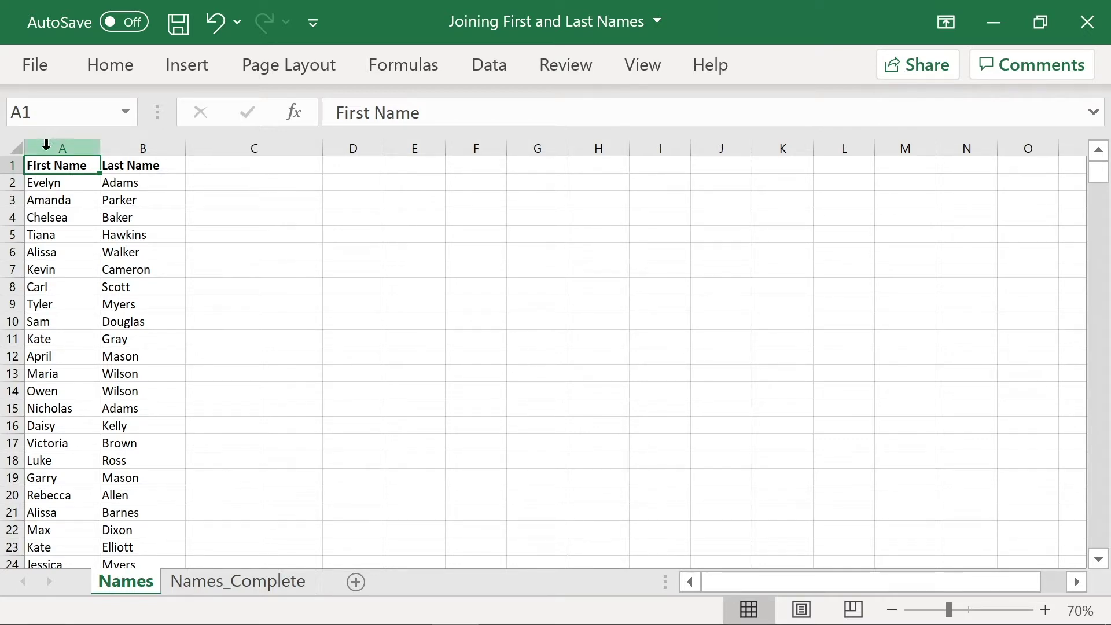
left_click(257, 165)
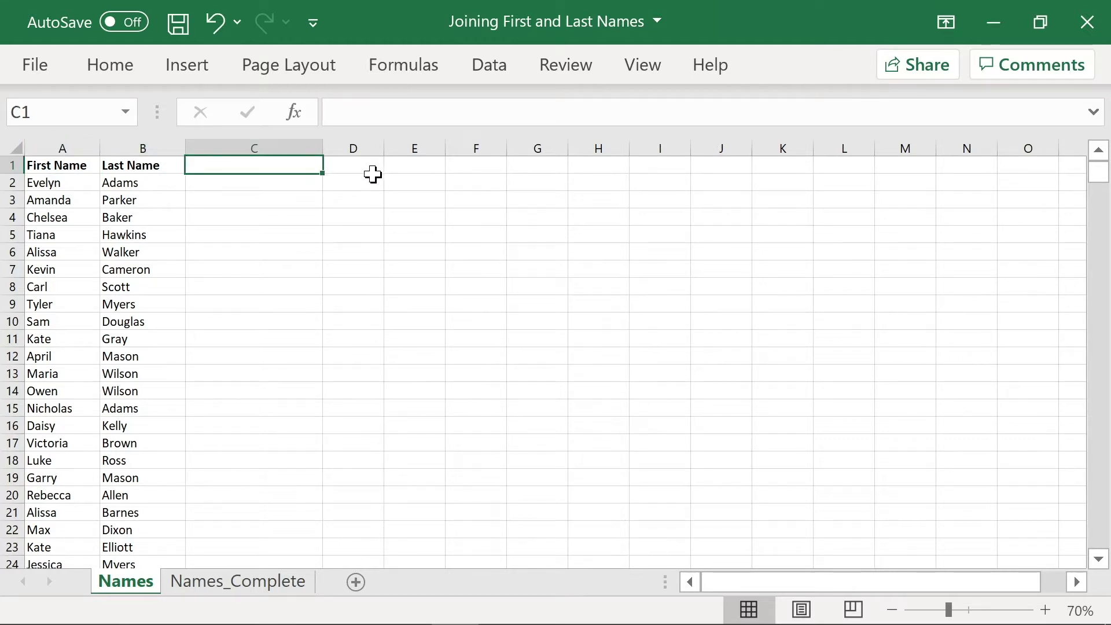
type("Full Name")
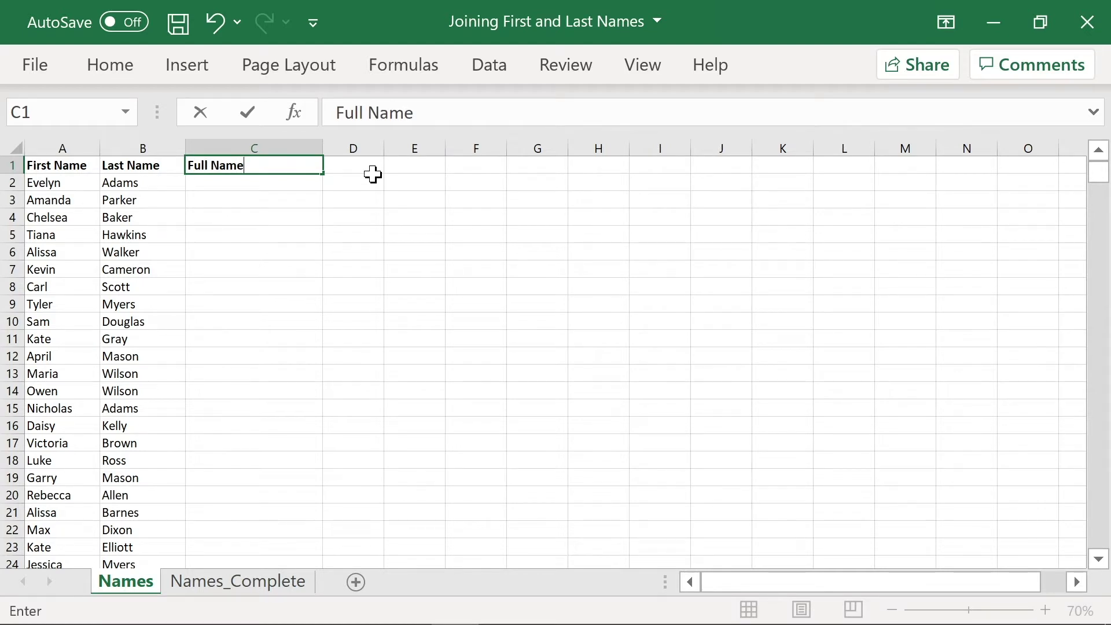
key("Return")
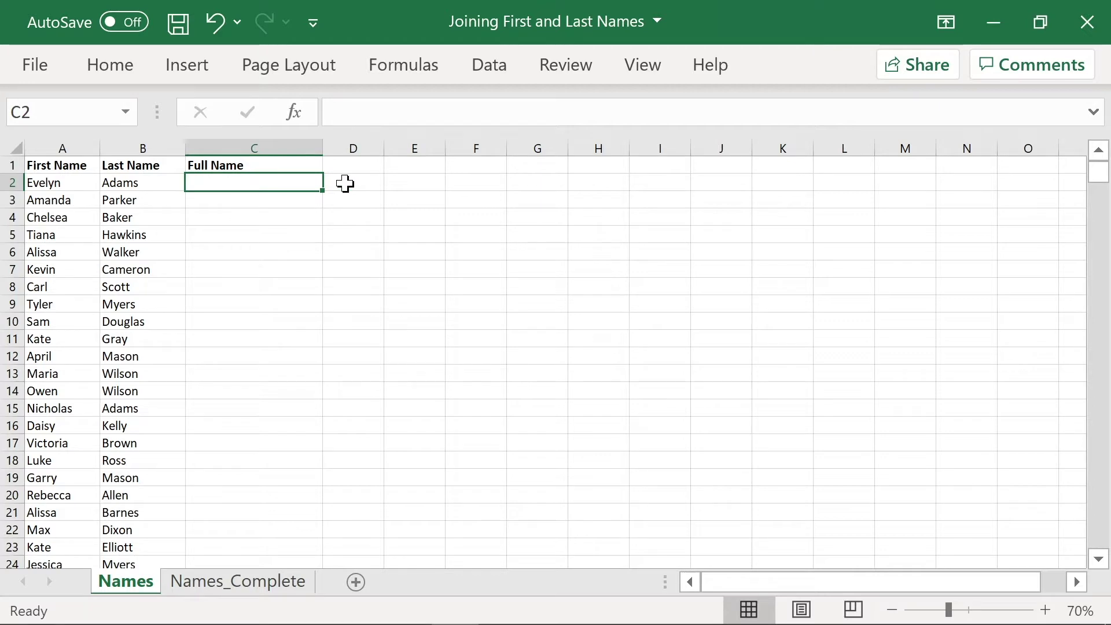
Enter the formula =CONCATENATE(A2,B2) in cell C2 to join the first and last name
type("=CONCAT")
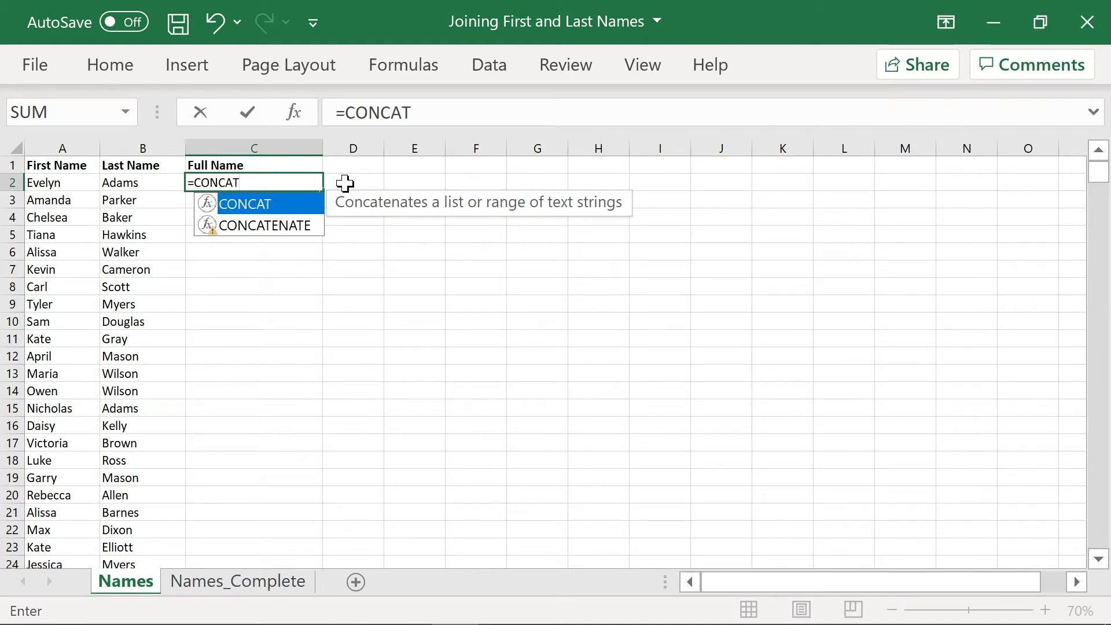
key("Down")
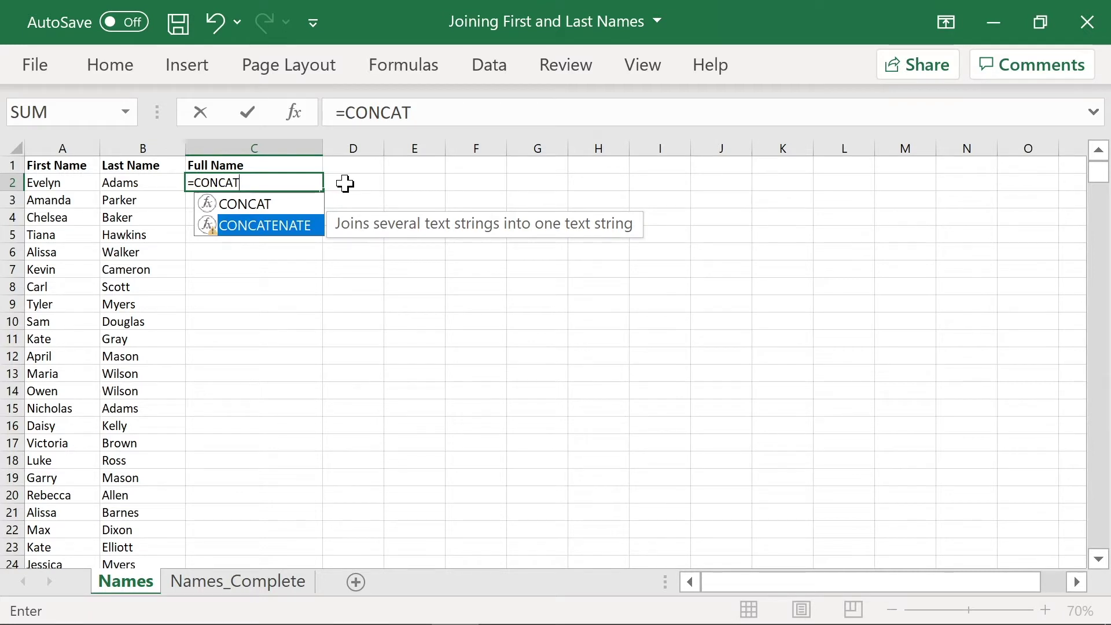
key("Tab")
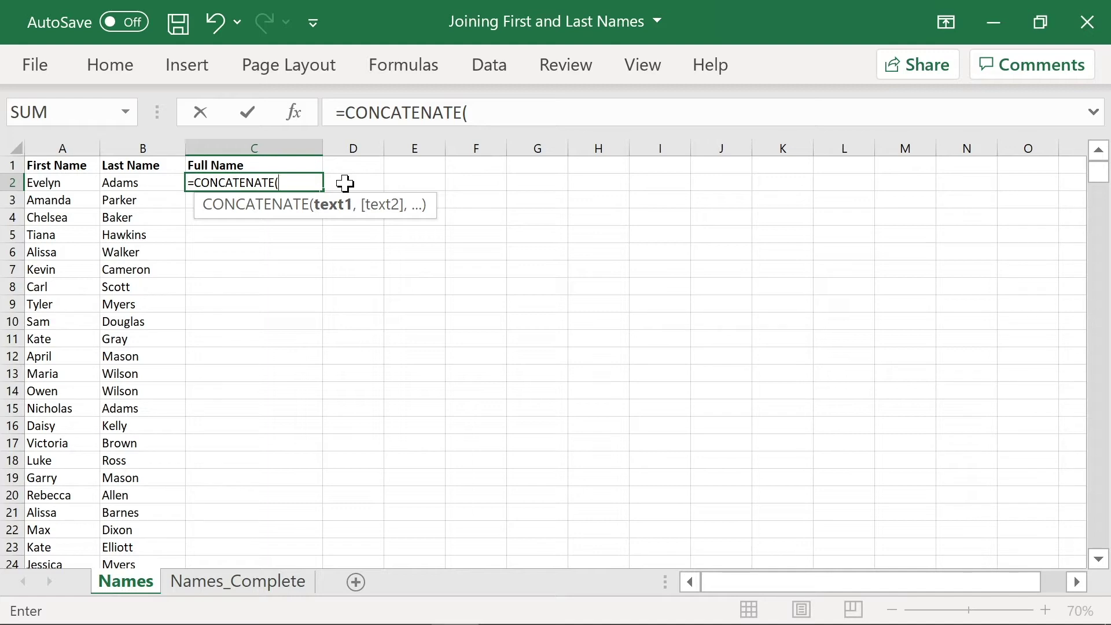
left_click(67, 183)
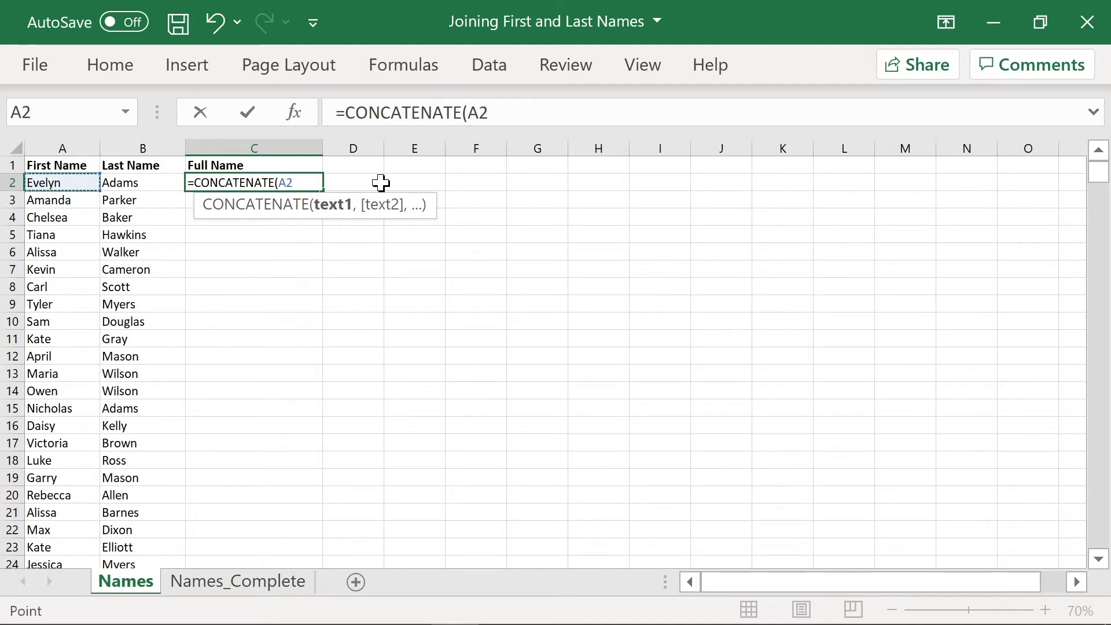
type(",")
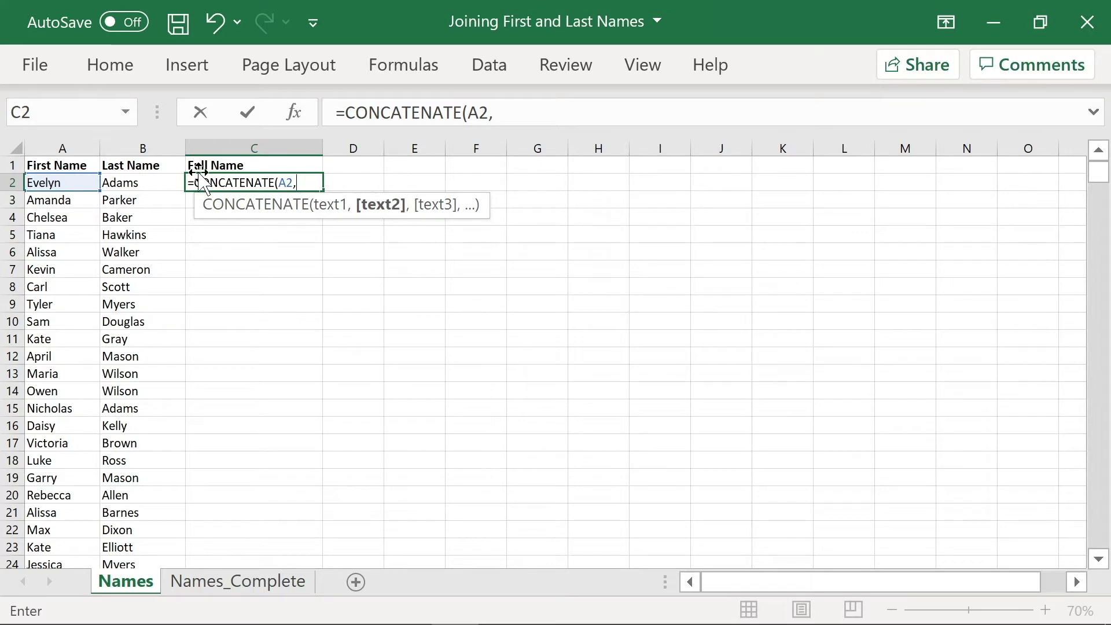
left_click(143, 181)
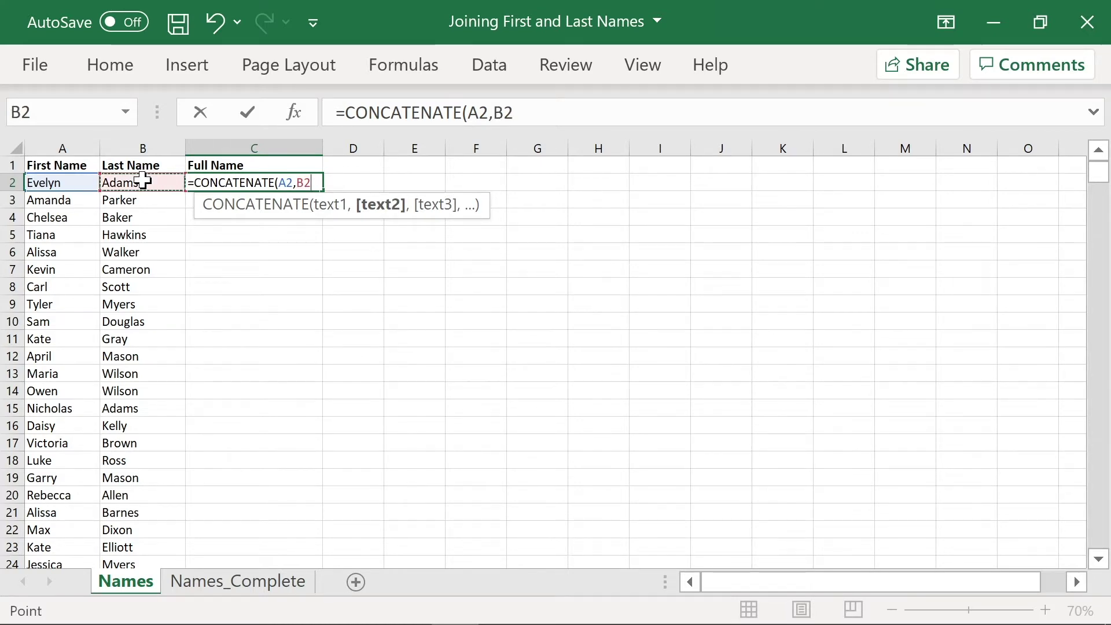
type(")")
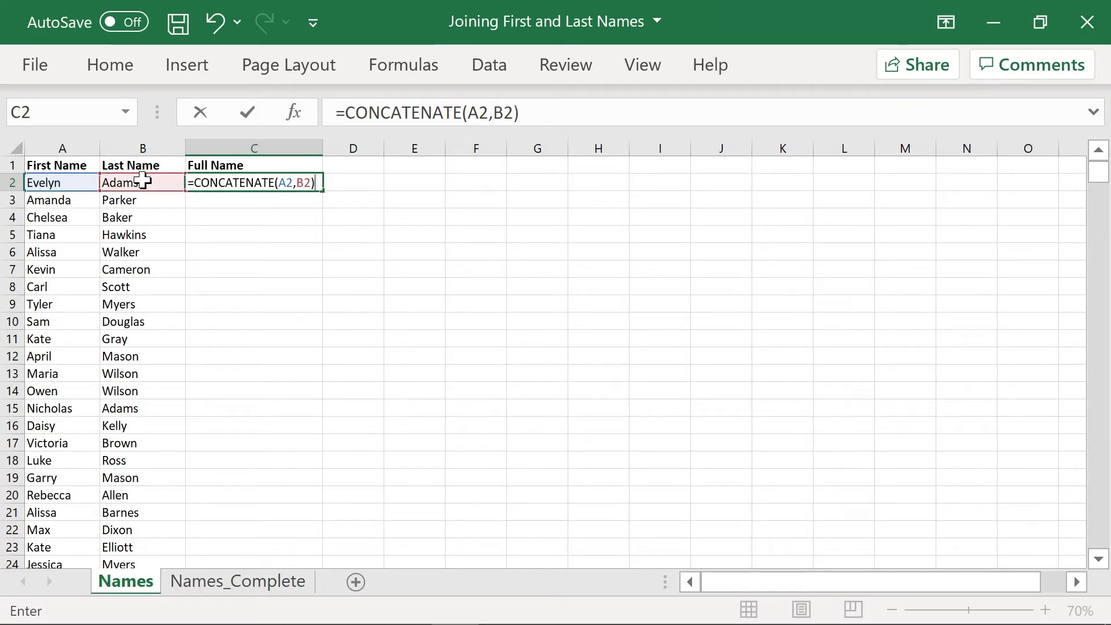
key("Return")
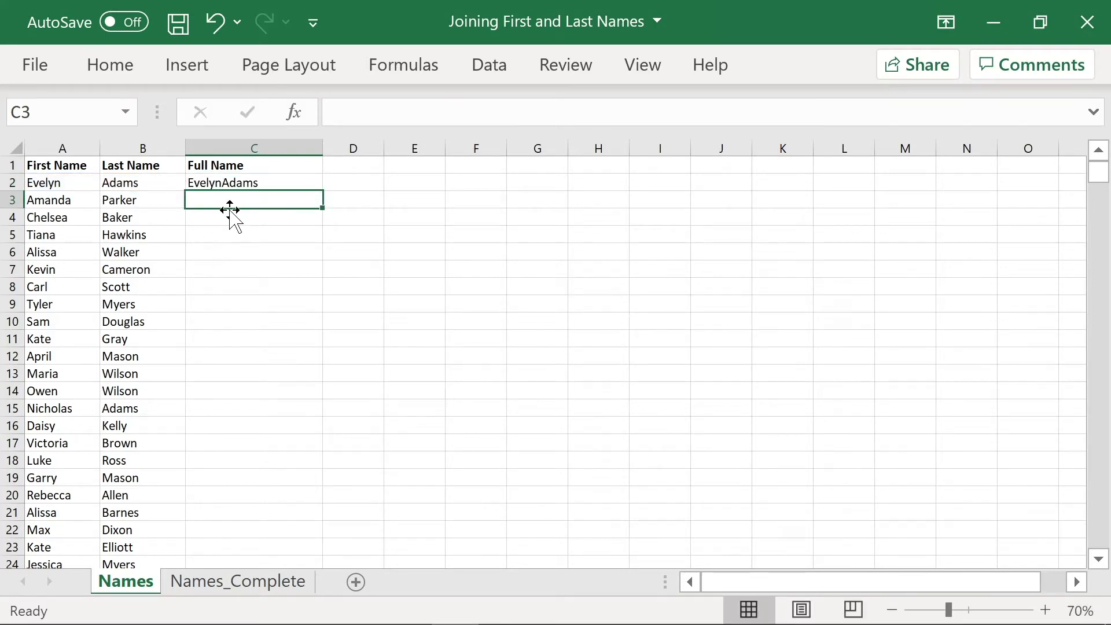
Add a space between the joined names by changing the formula in C2 to =CONCATENATE(A2," ",B2)
left_click(289, 182)
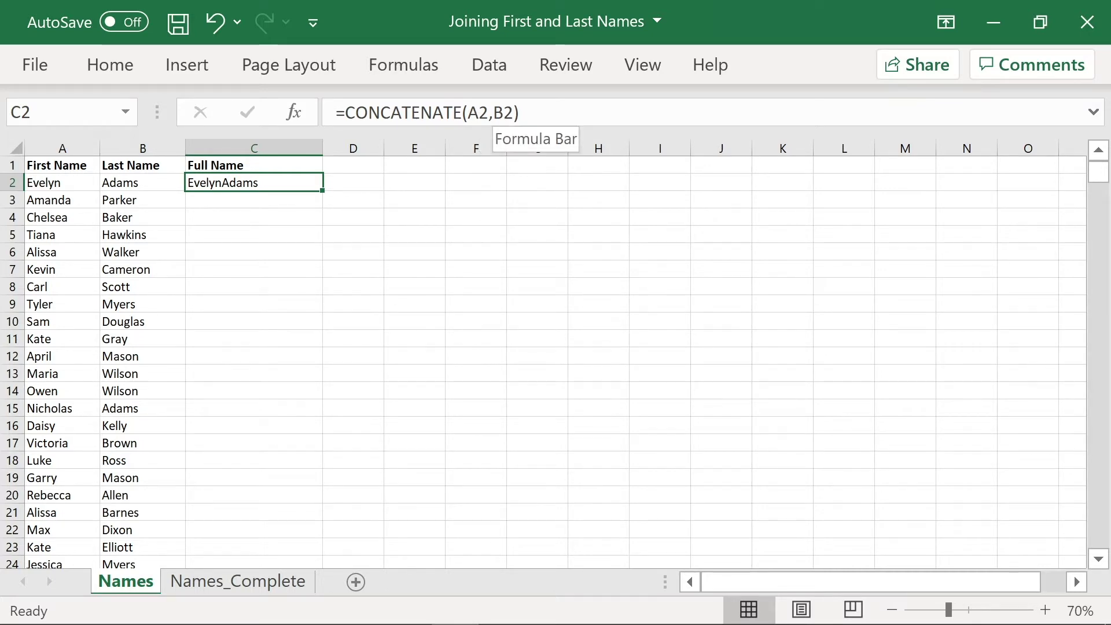
left_click(517, 114)
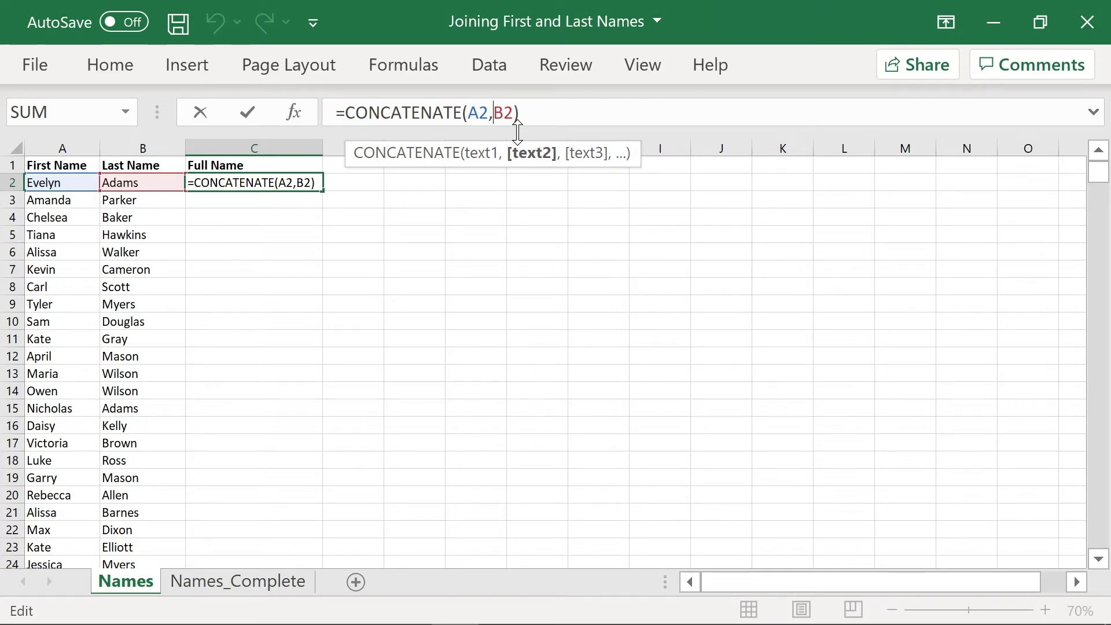
type("\" ")
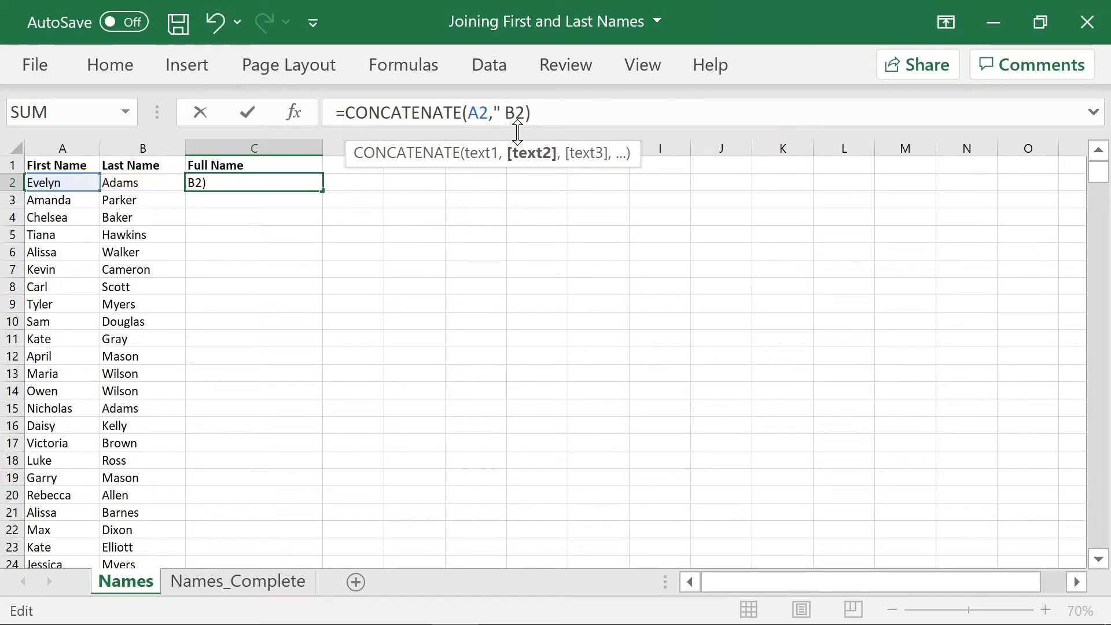
type("\",")
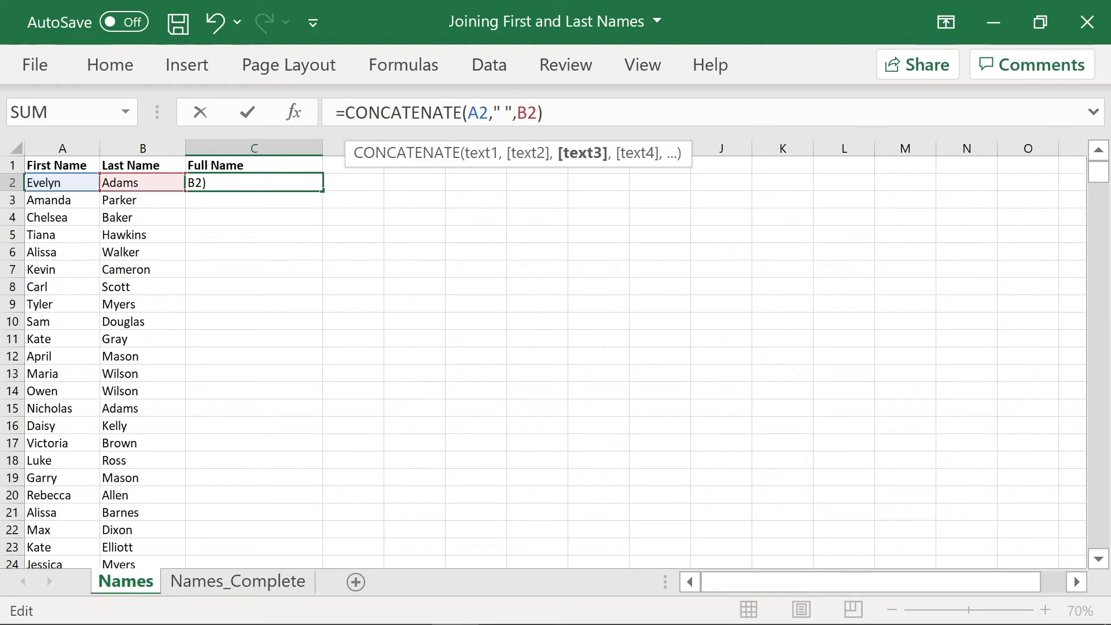
left_click(478, 113)
left_click(502, 113)
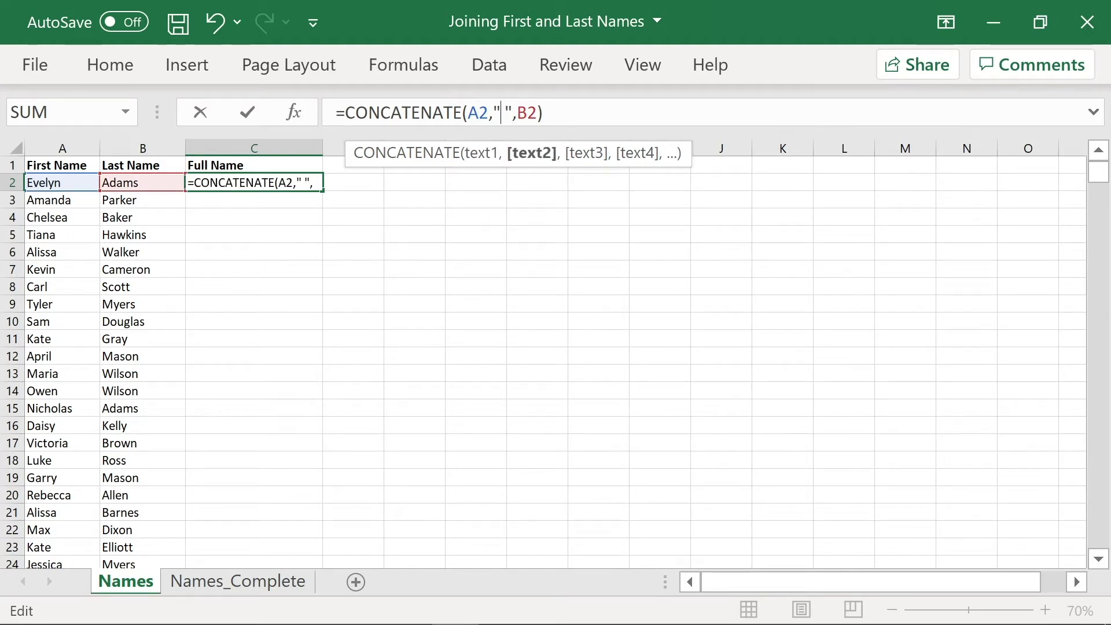
left_click(527, 113)
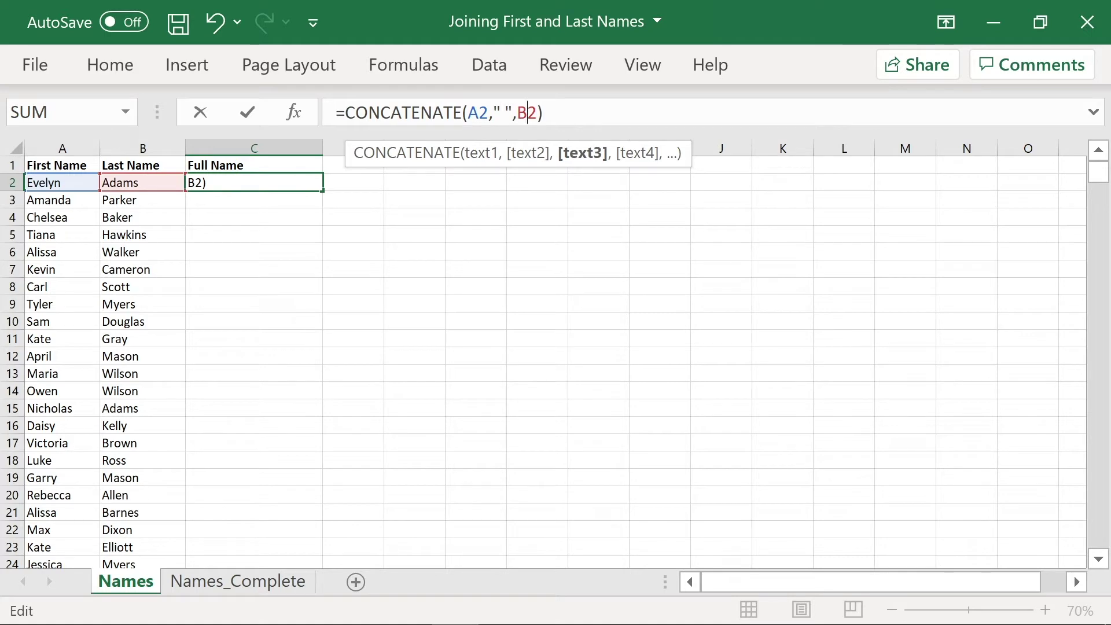
key("Return")
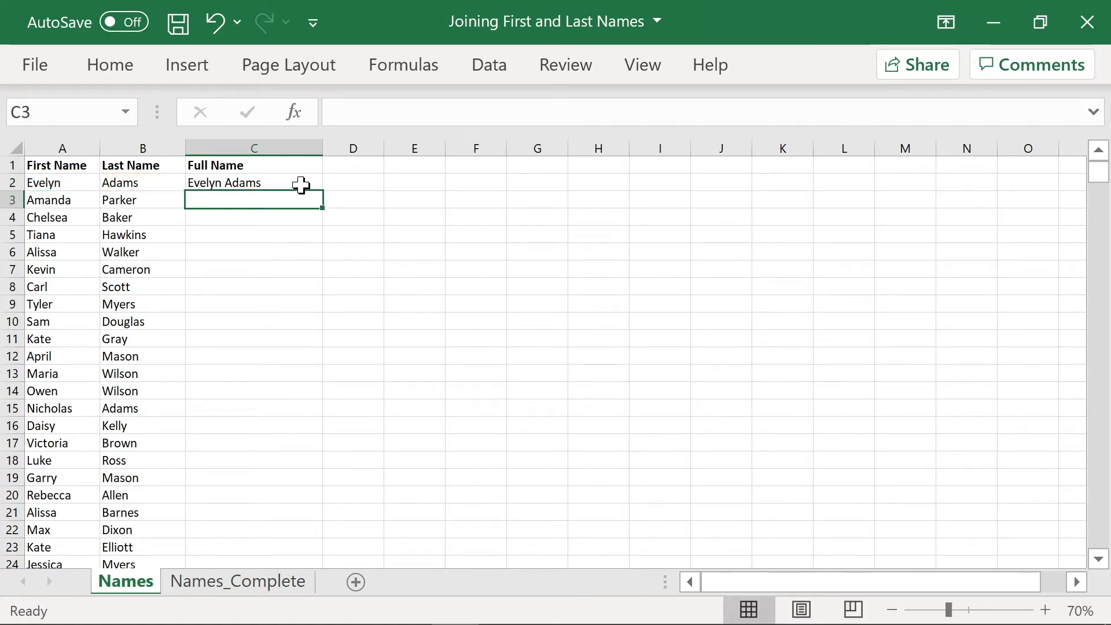
Fill the CONCATENATE formula from C2 down the Full Name column to the end of the name list
left_click(234, 184)
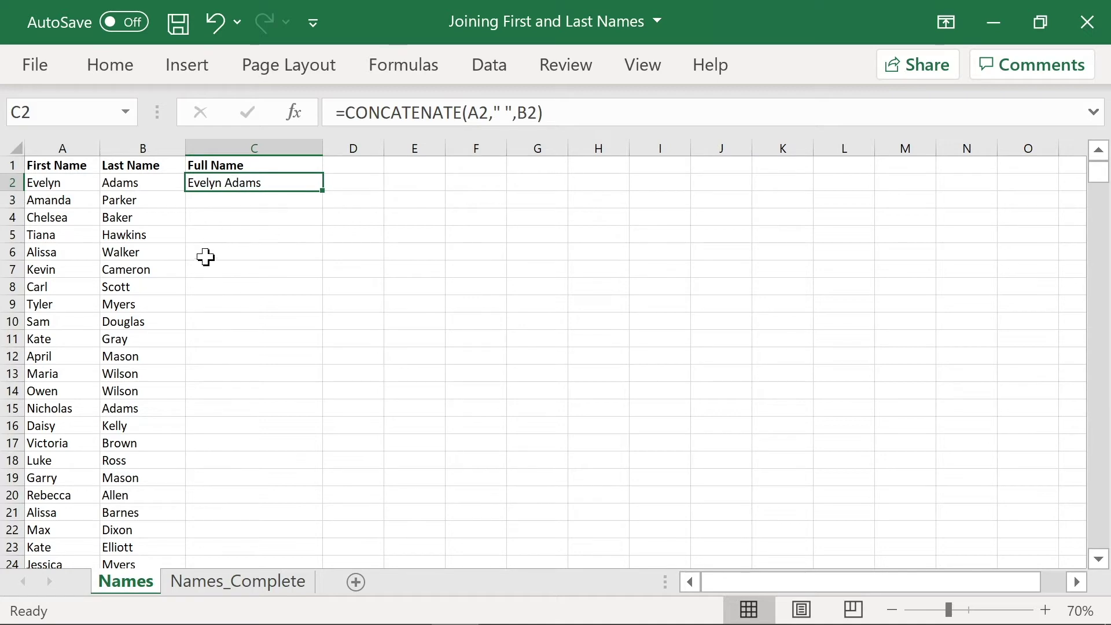
scroll(206, 255, "down", 19)
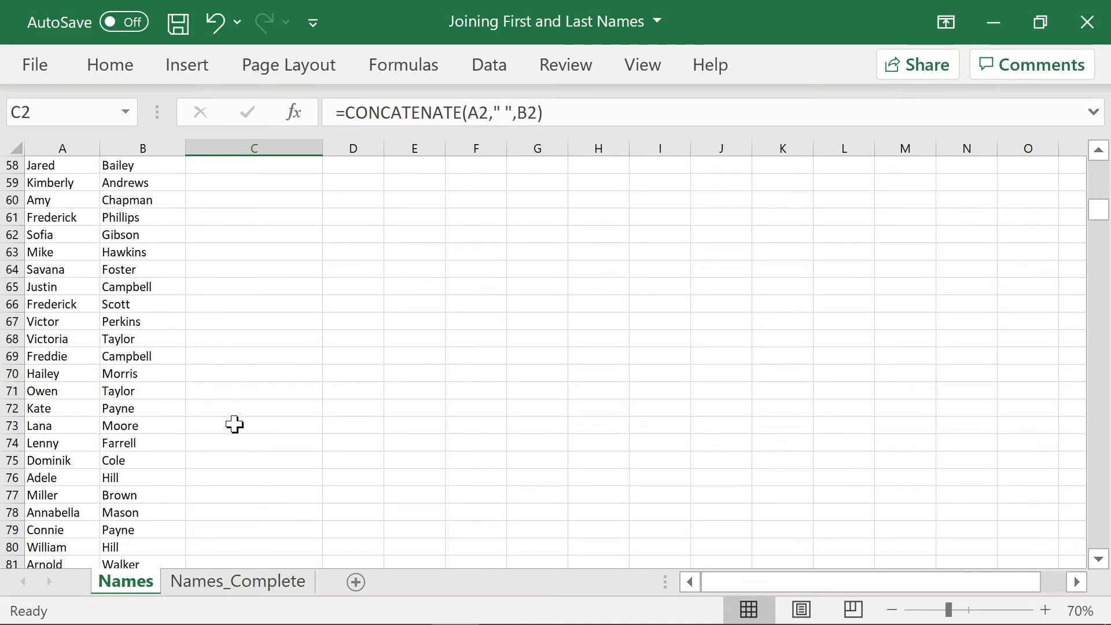
scroll(251, 404, "up", 19)
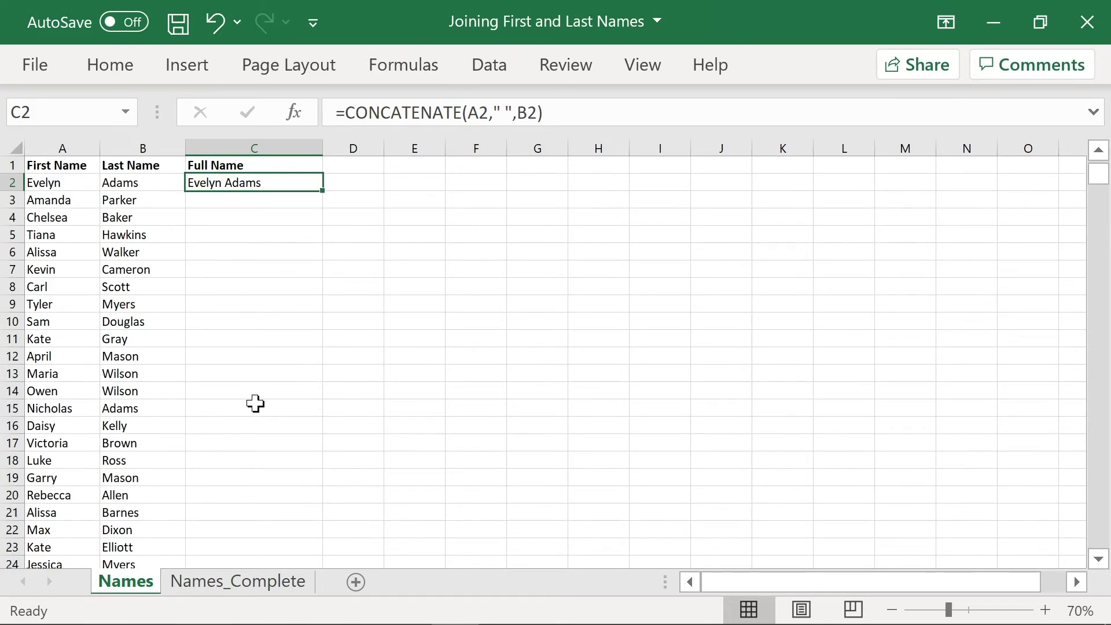
double_click(323, 194)
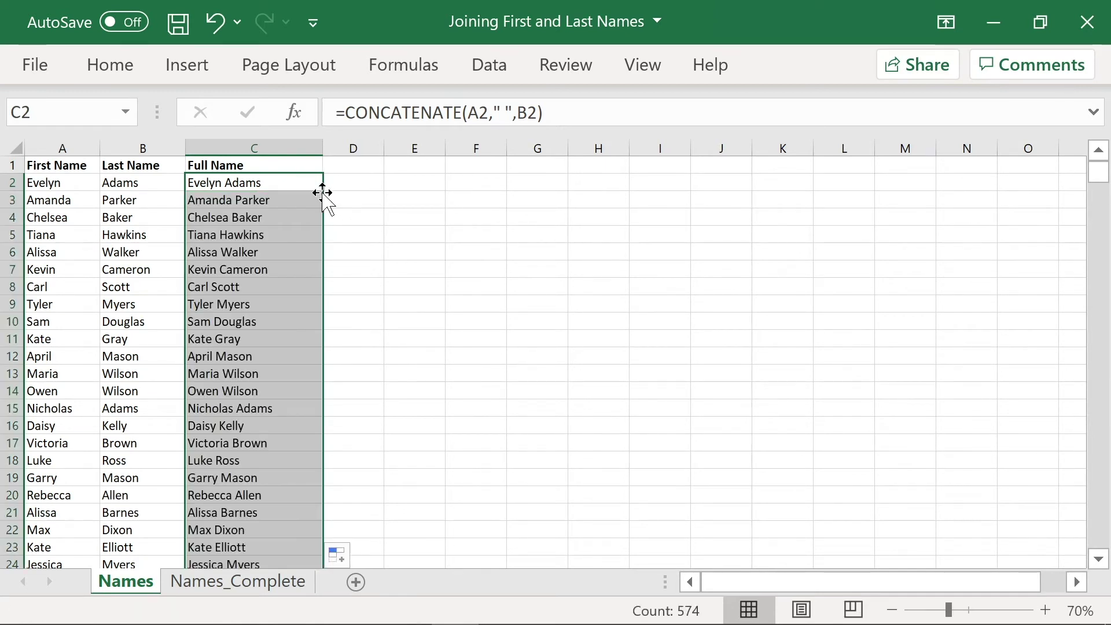
Clear the CONCATENATE formulas from the Full Name column, keeping the header in C1
left_click(256, 162)
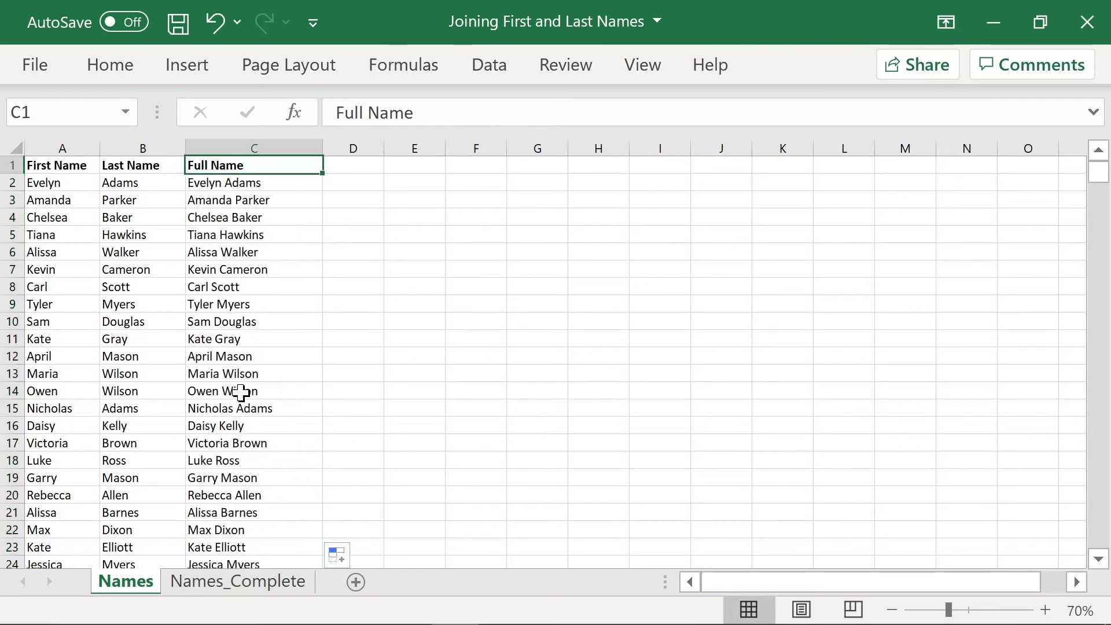
scroll(242, 394, "down", 12)
scroll(242, 396, "up", 12)
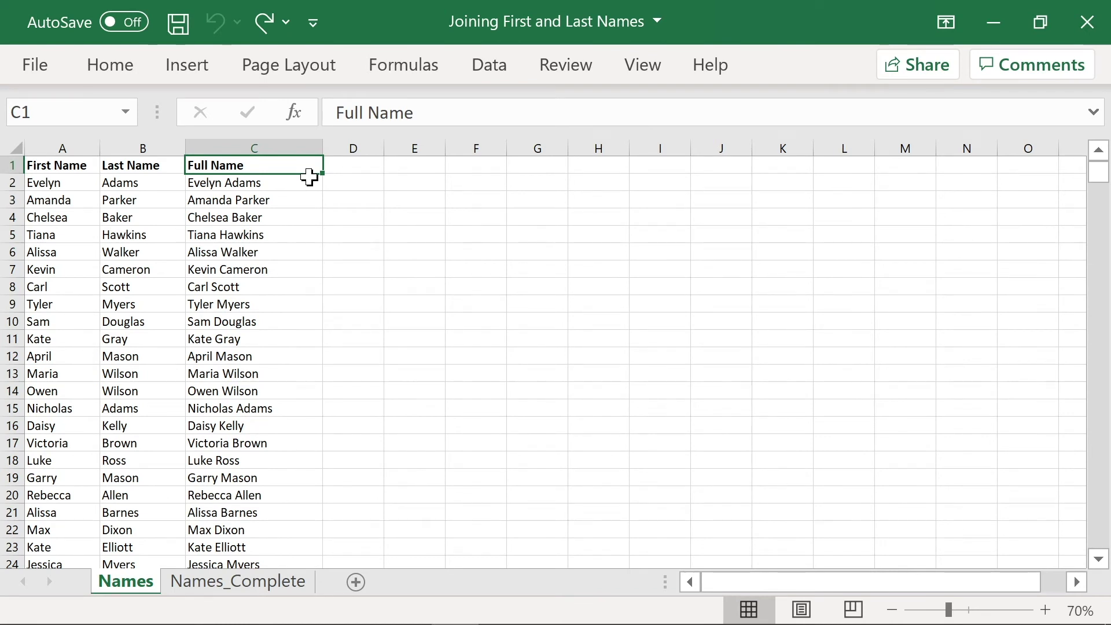
key("ctrl+y")
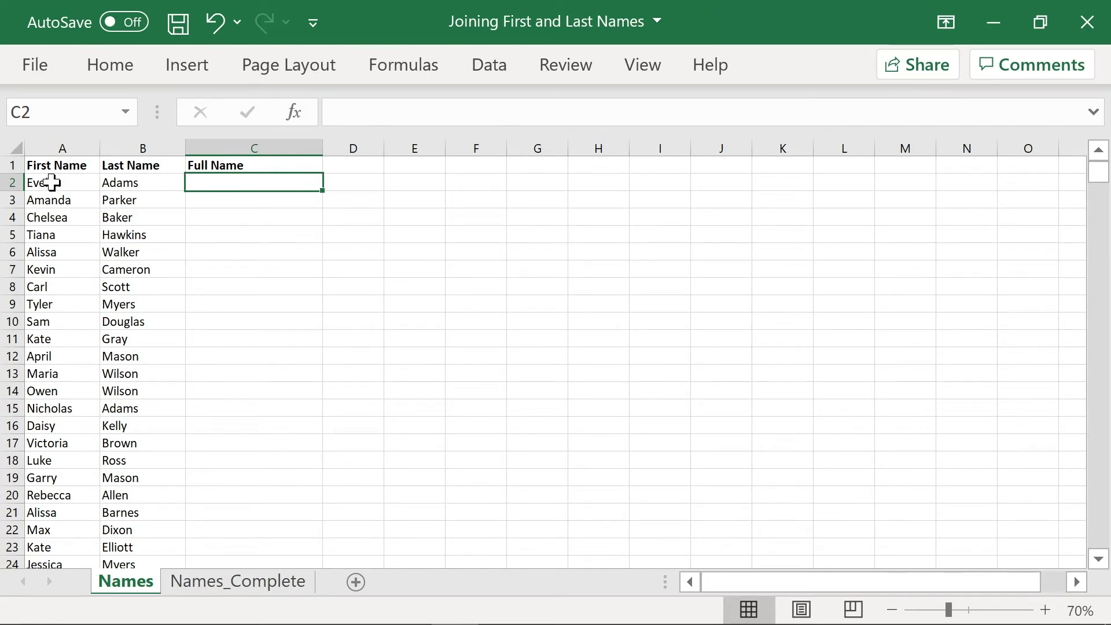
Enter the formula =A2&" "&B2 in cell C2 to join the first and last name with a space
type("=")
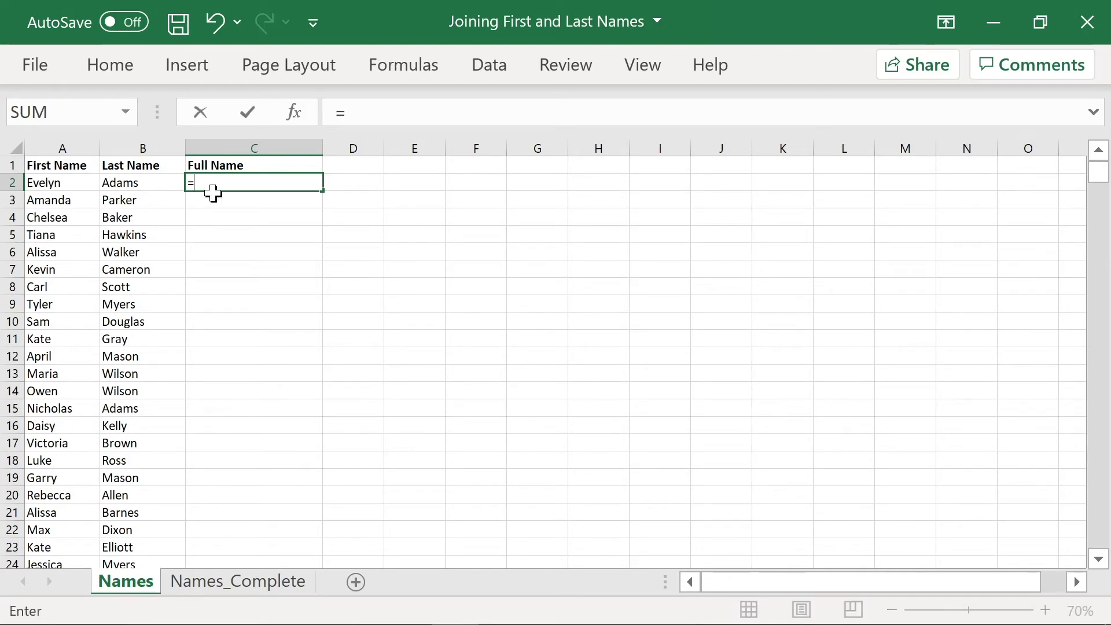
left_click(49, 180)
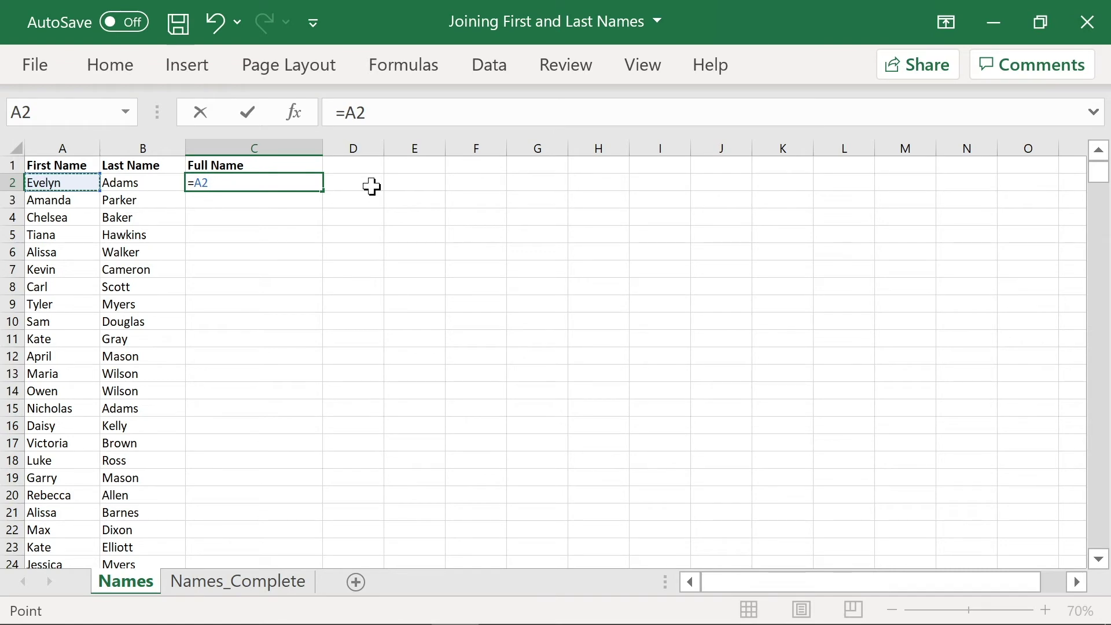
type("&")
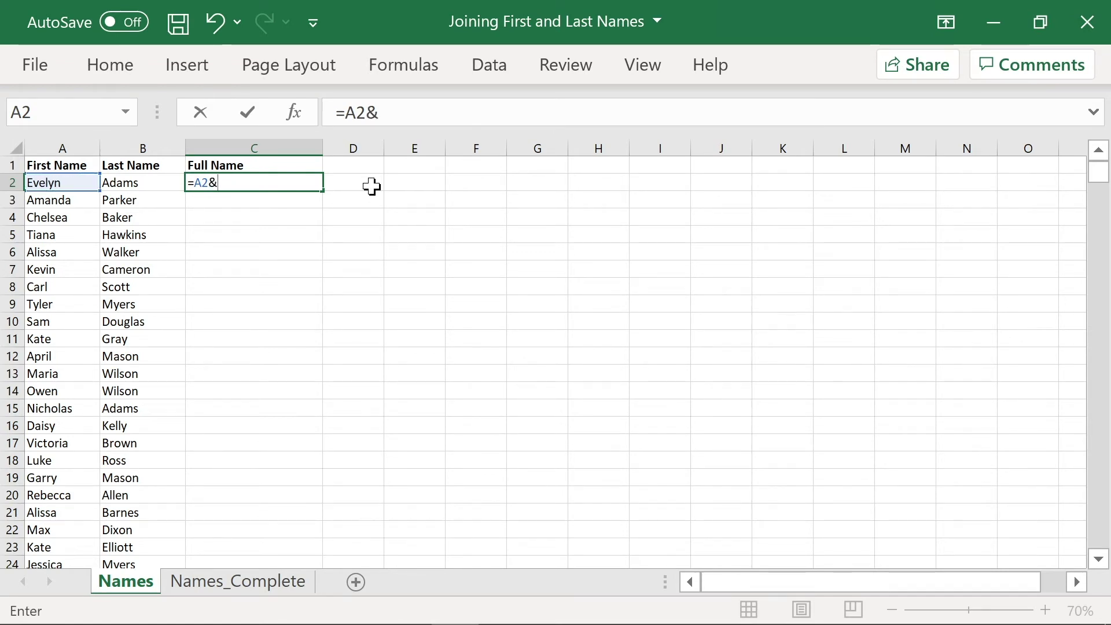
type("\" ")
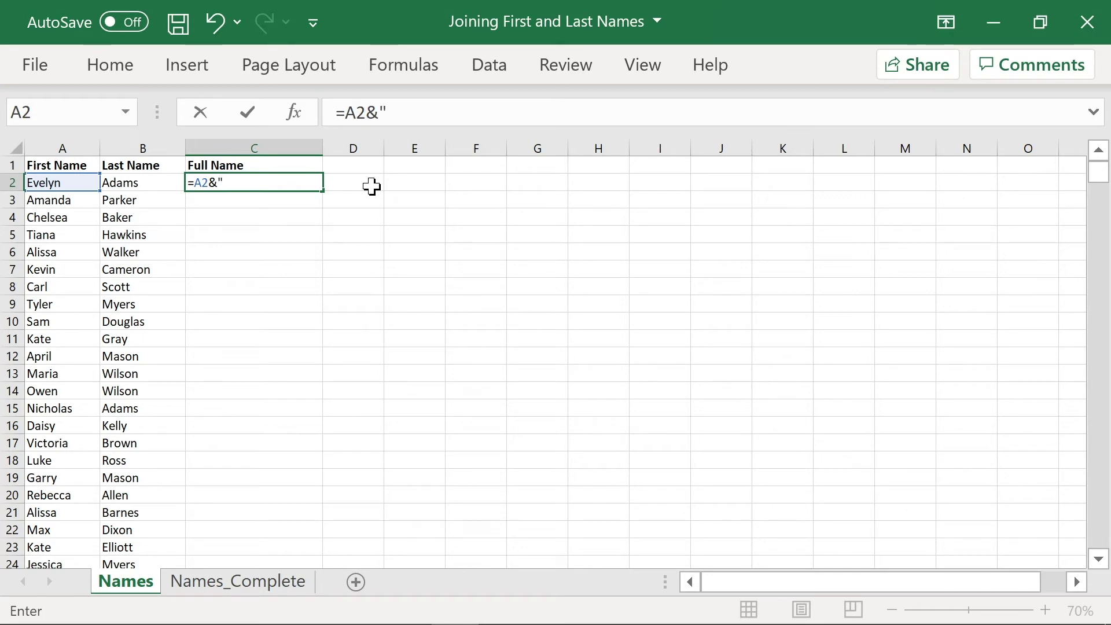
type("\"&")
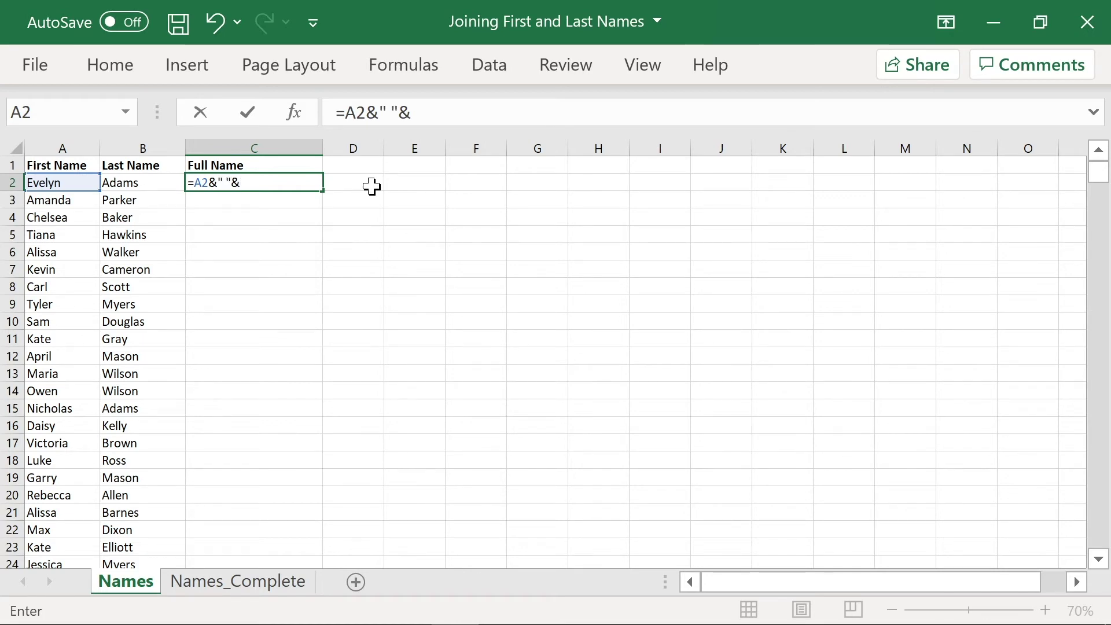
left_click(122, 186)
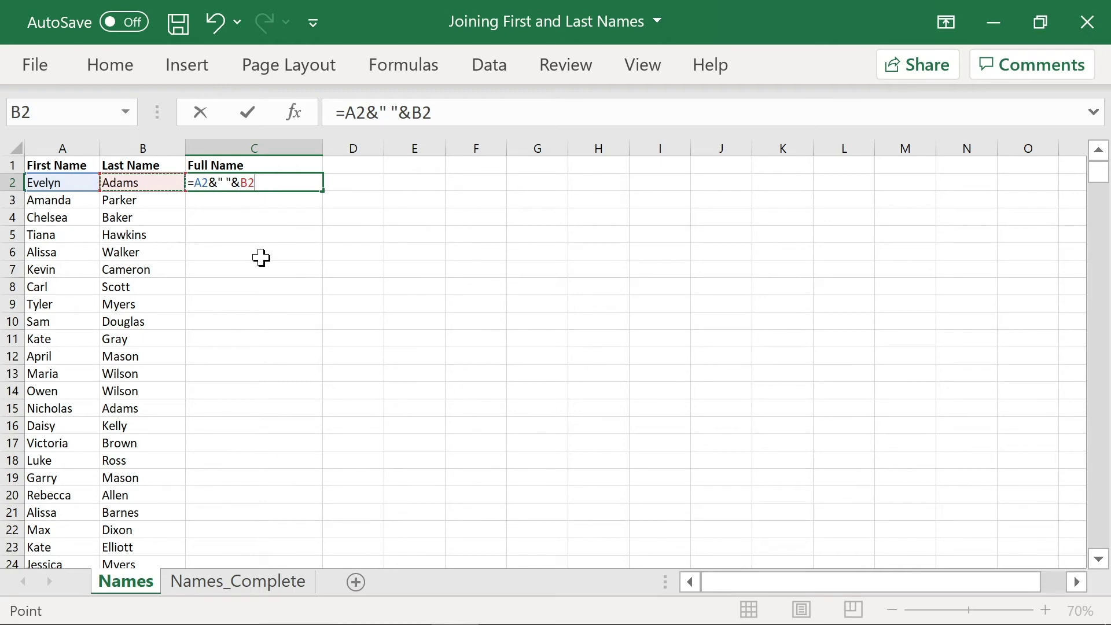
key("Return")
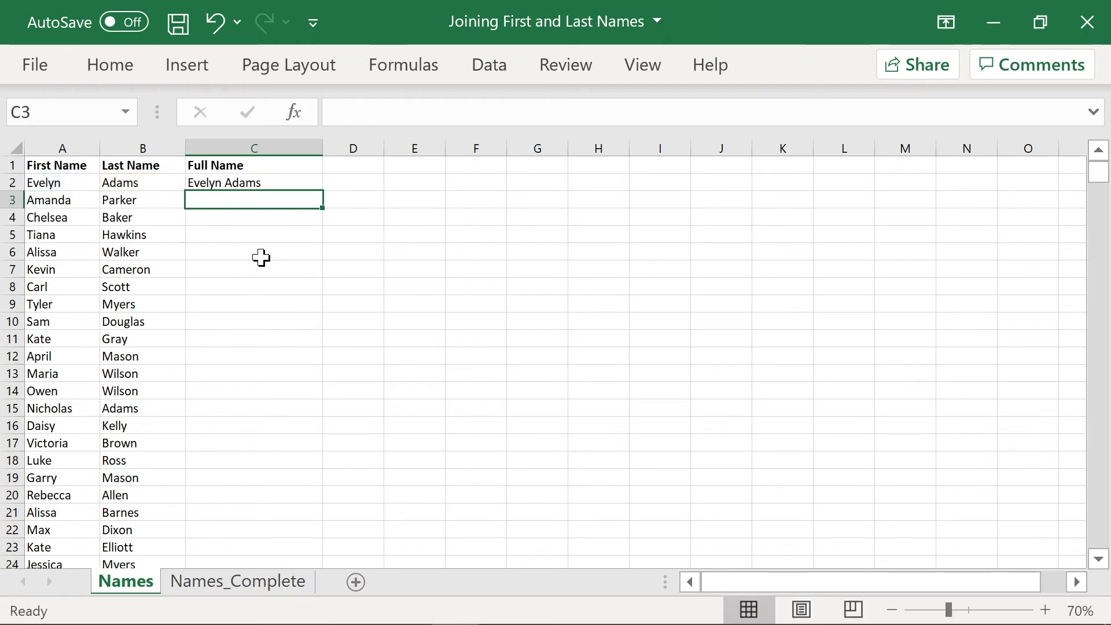
Fill the ampersand formula from C2 down the Full Name column for every row of the name list
left_click(277, 183)
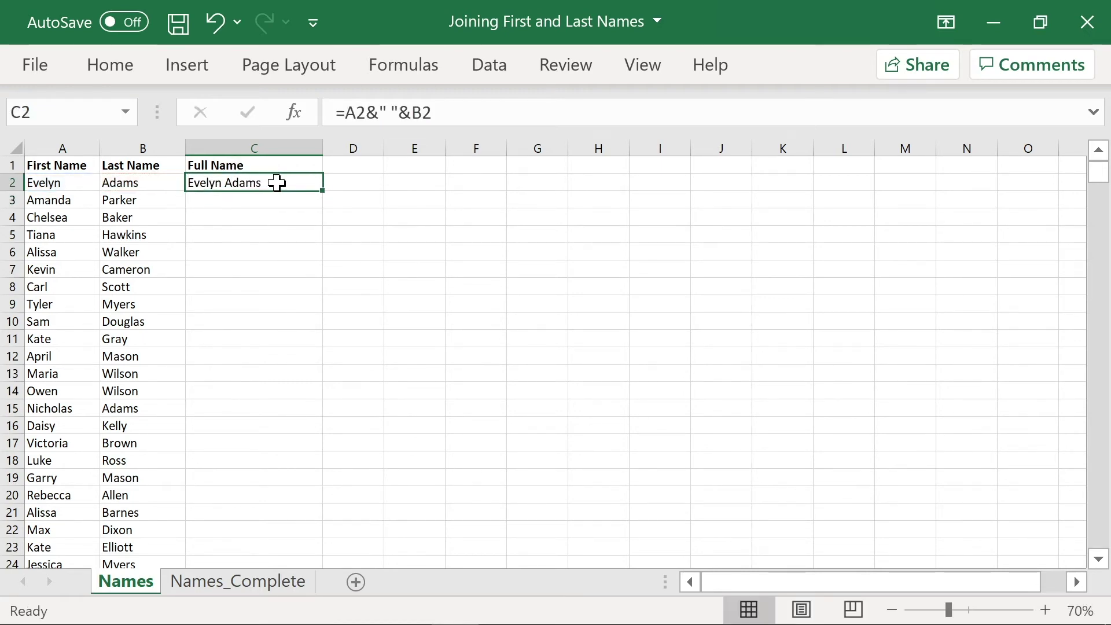
double_click(320, 190)
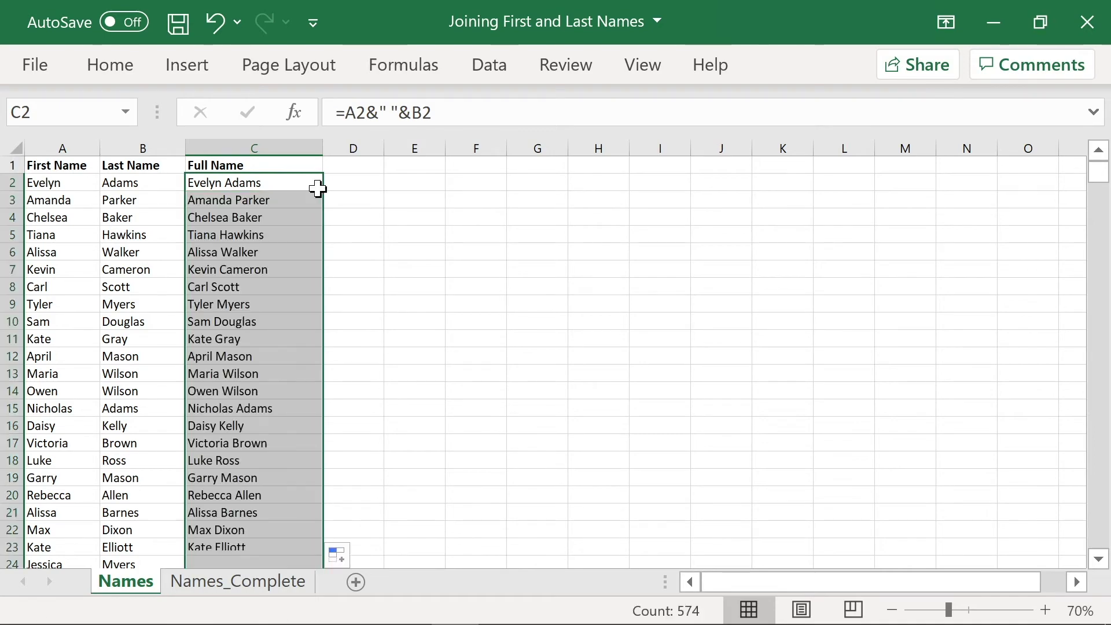
scroll(213, 379, "down", 7)
scroll(213, 379, "down", 5)
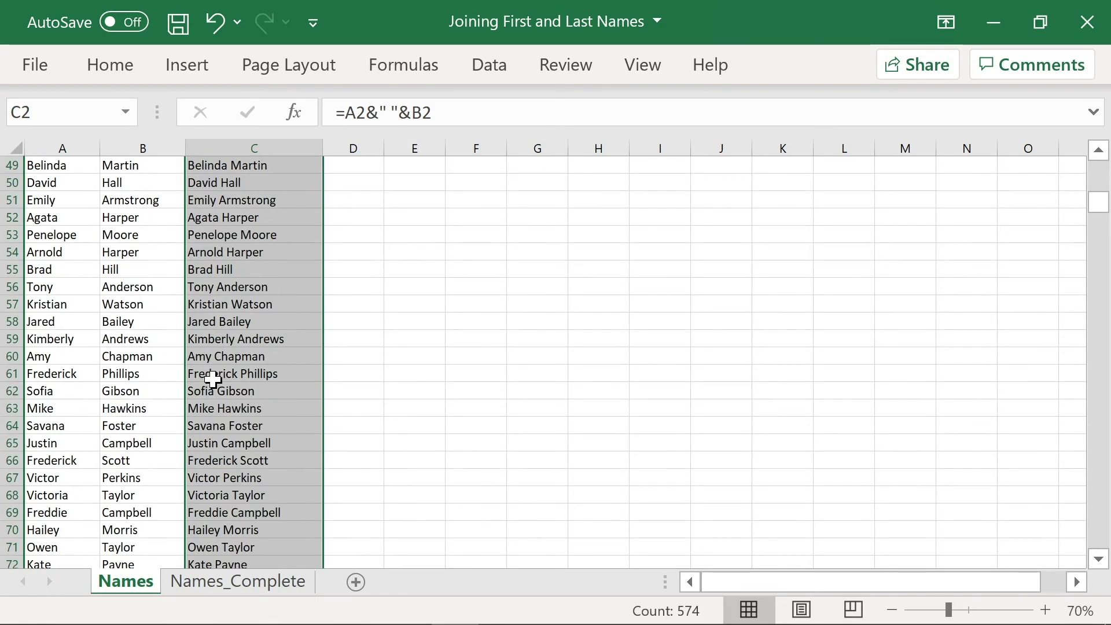
scroll(213, 379, "up", 16)
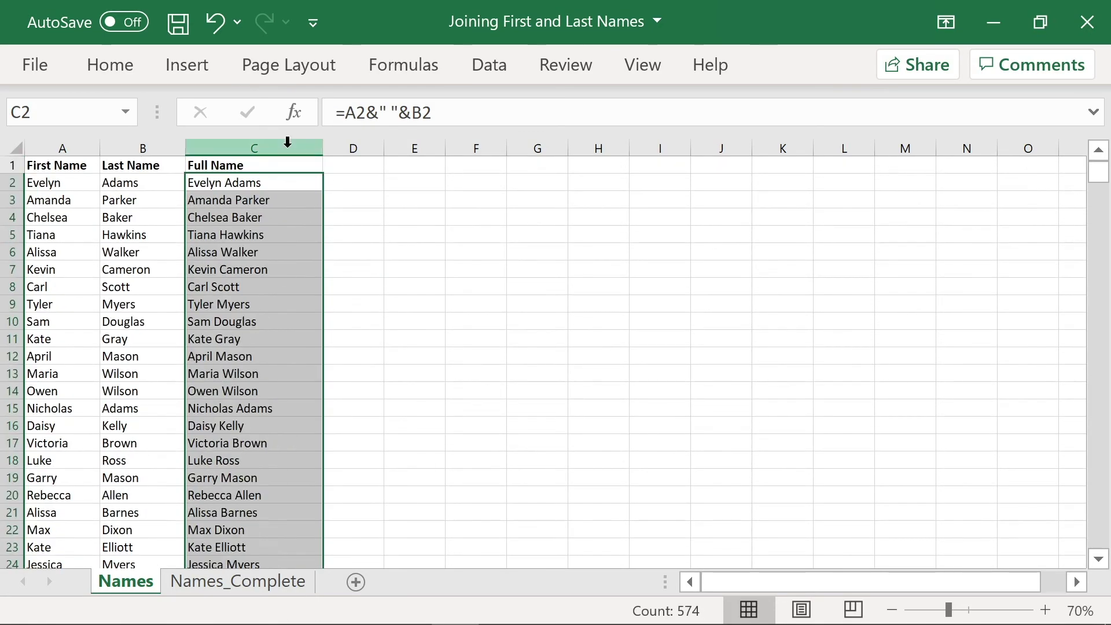
left_click(278, 181)
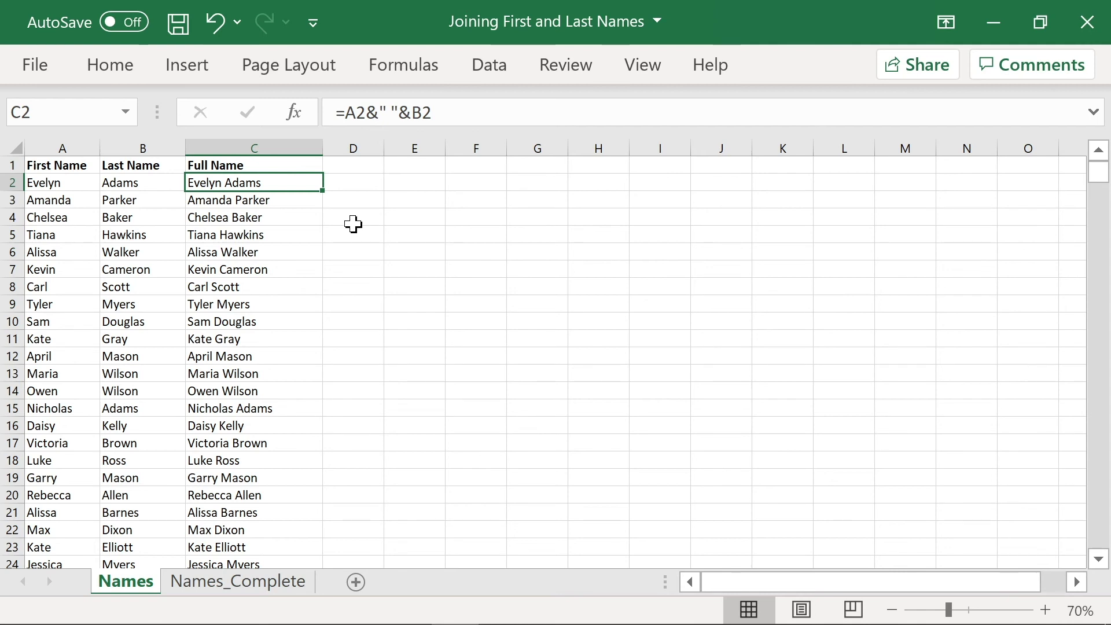
Switch to the Names_Complete sheet to view its finished Full Name column
scroll(353, 224, "right", 2)
left_click(248, 167)
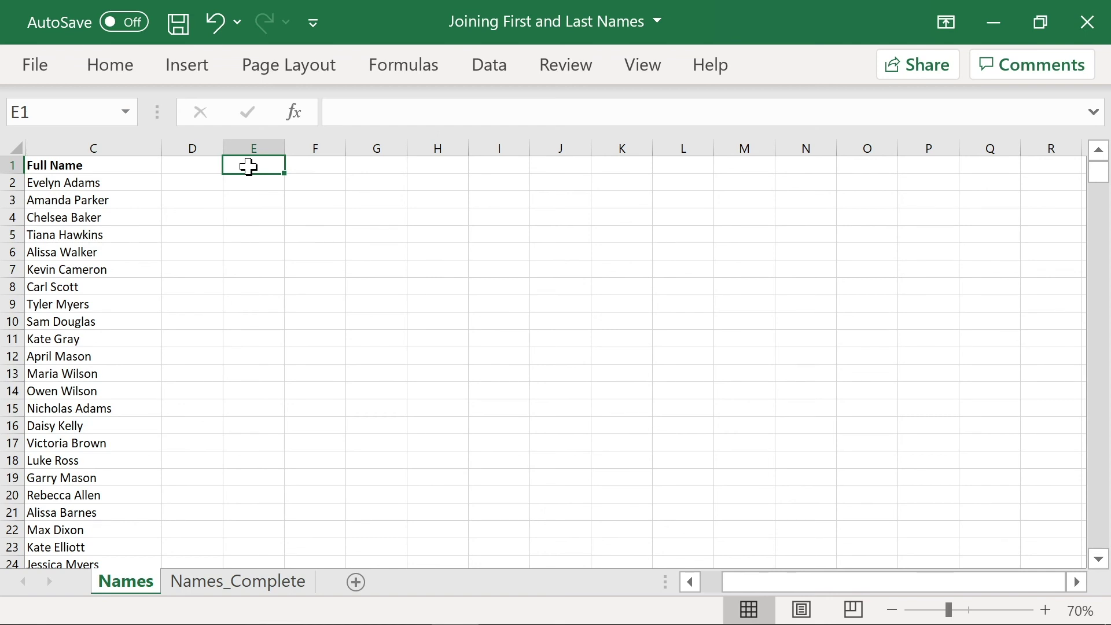
key("ctrl+Page_Down")
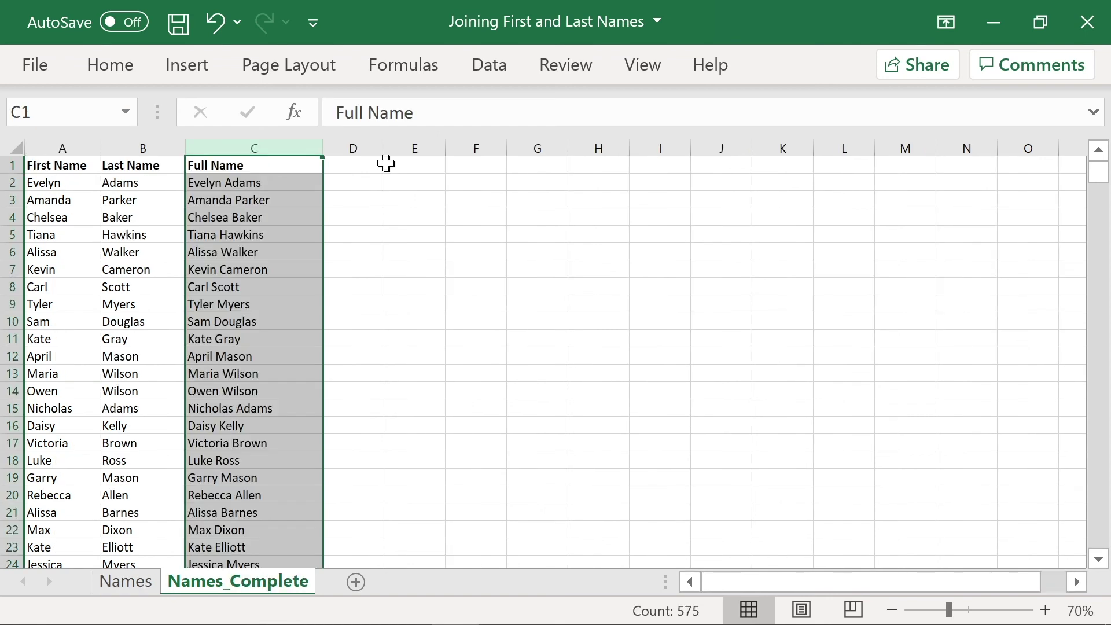